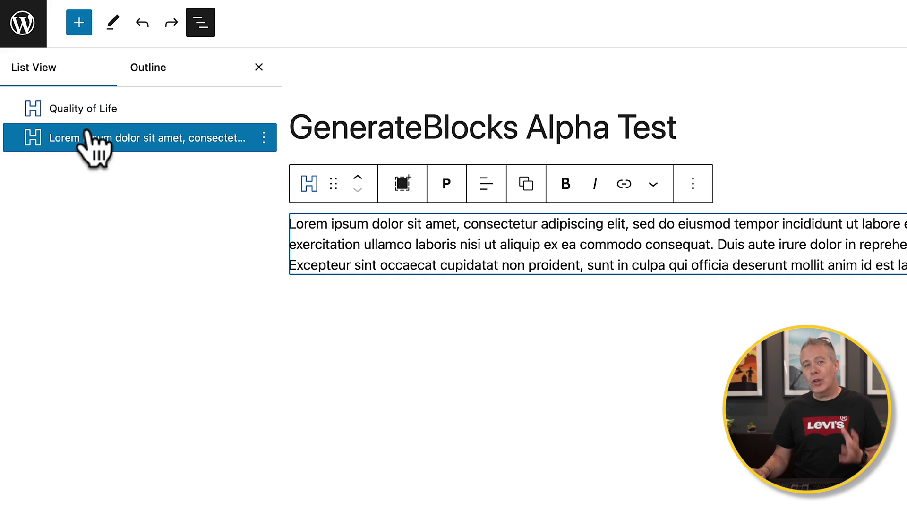
mouse_move(87, 137)
mouse_down()
mouse_move(48, 116)
mouse_move(88, 137)
mouse_up()
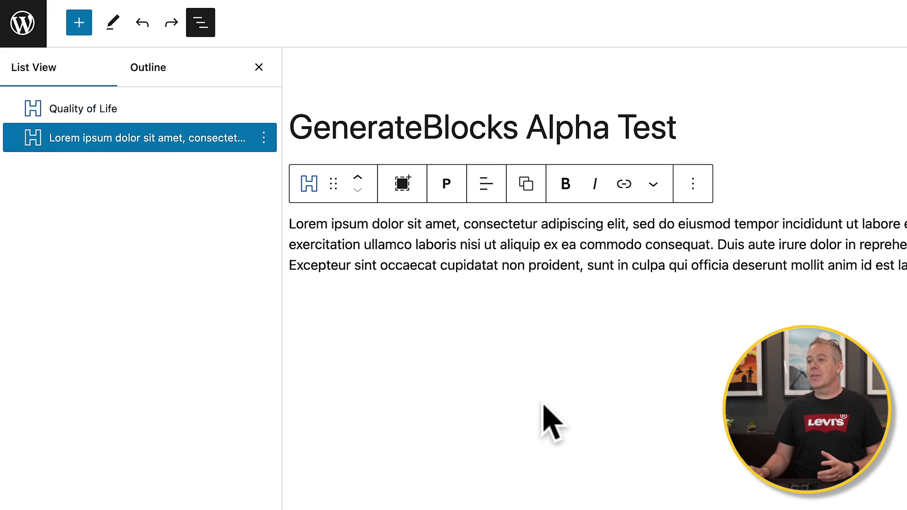
click(554, 416)
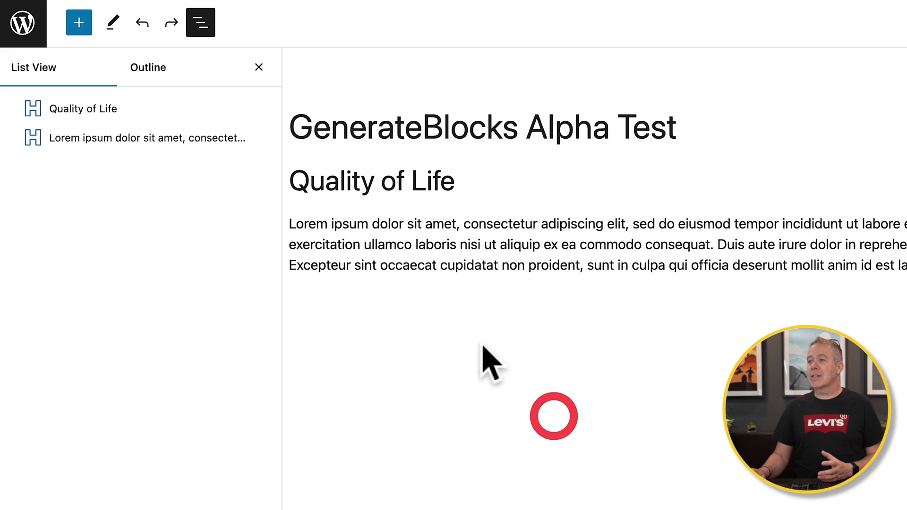
click(162, 138)
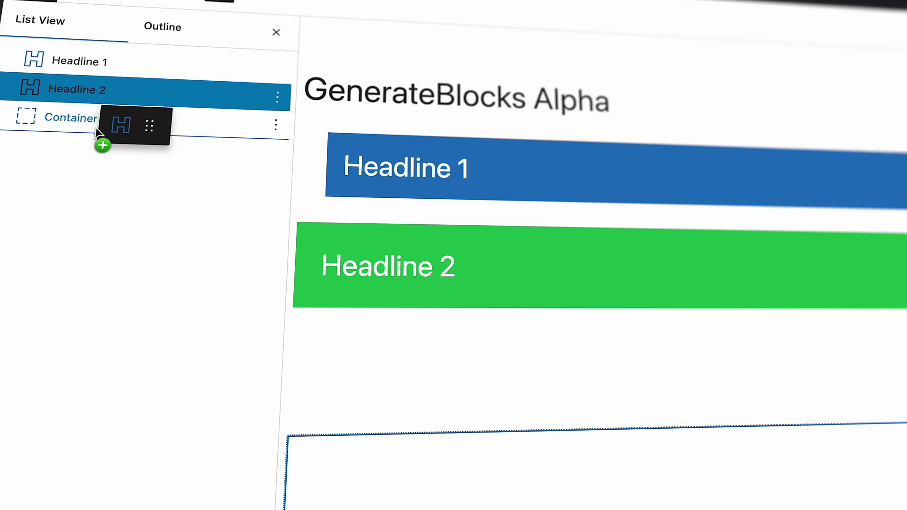
Move the Headline 2 block into the Container block in the block structure
drag(97, 130, 189, 135)
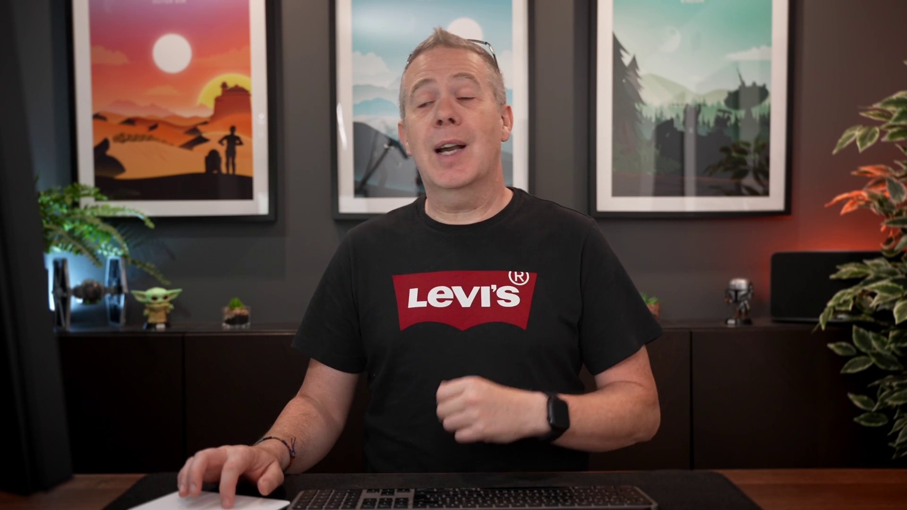
Wrap the Quality of Life headline and the Lorem ipsum paragraph together in a new container
click(89, 115)
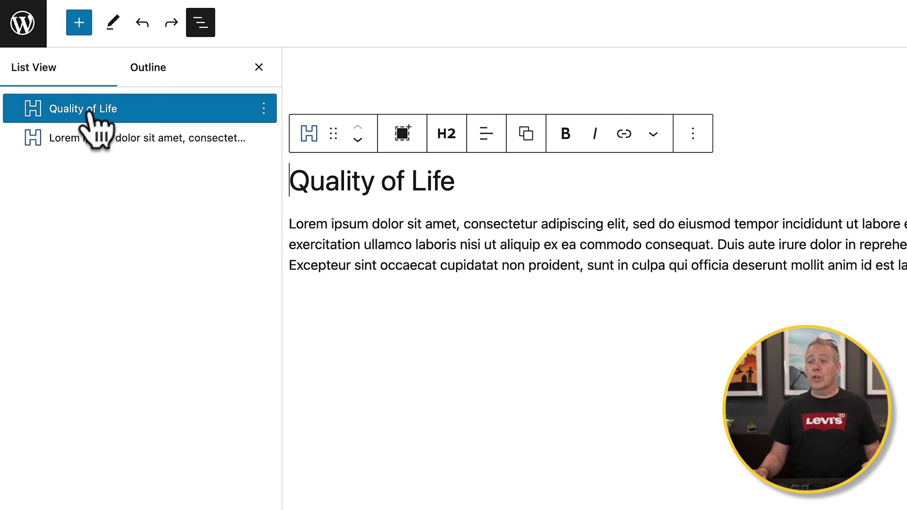
shift+click(90, 137)
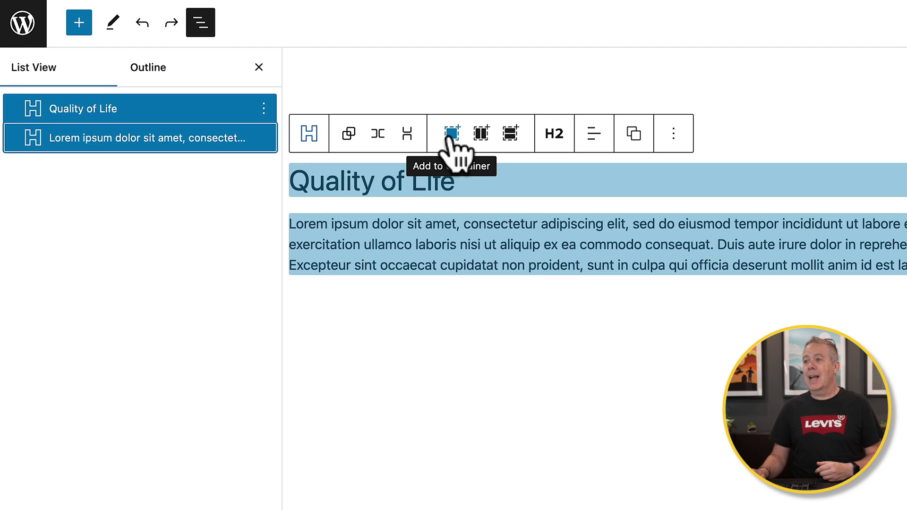
click(452, 135)
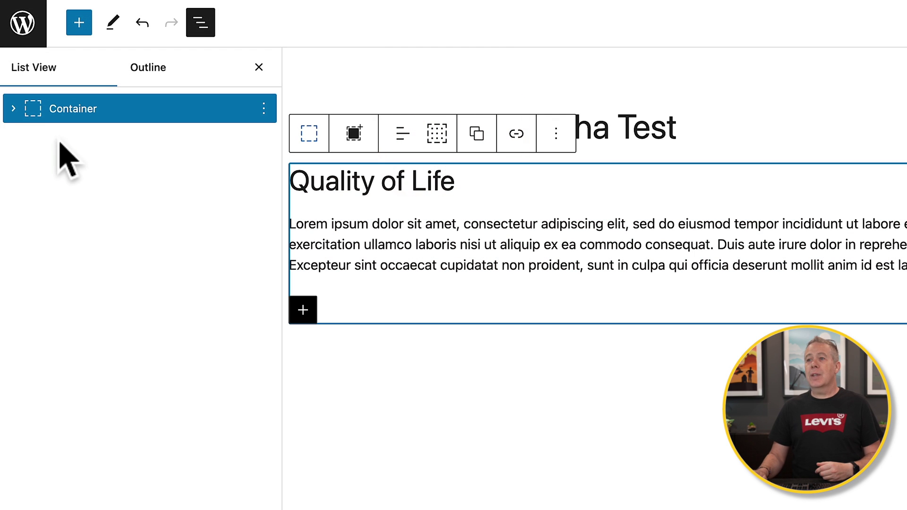
Give the new container the block label "Quality of Life Container"
click(12, 109)
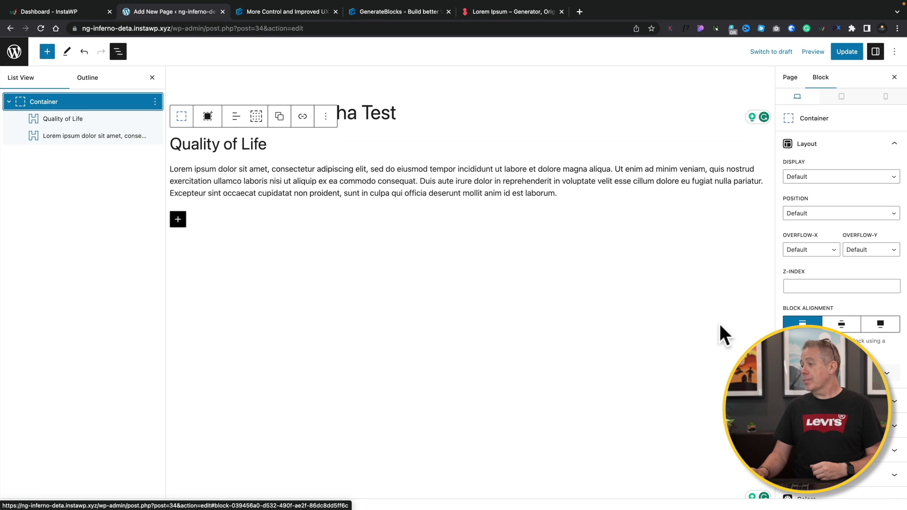
scroll(832, 330, down, 3)
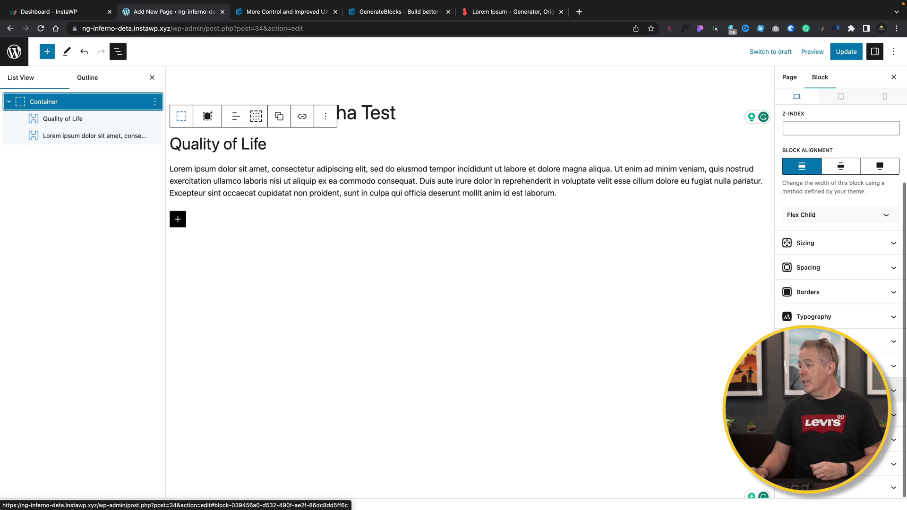
click(801, 492)
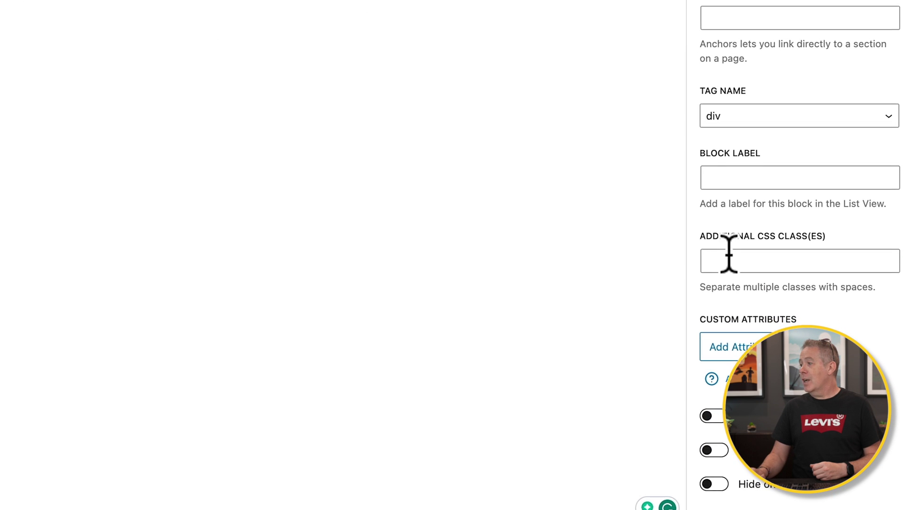
click(725, 176)
text(Quality of Life Container)
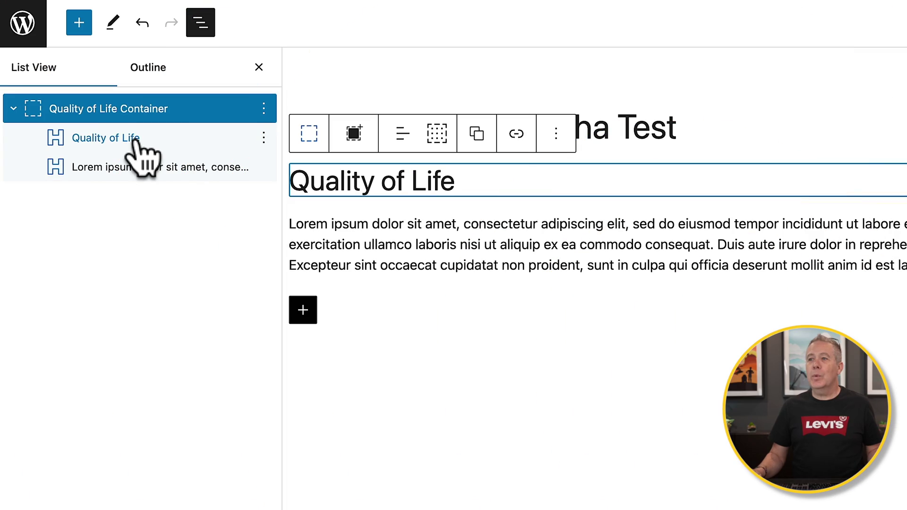
Group the headline and the Lorem ipsum paragraph inside the Quality of Life Container into a row
click(116, 138)
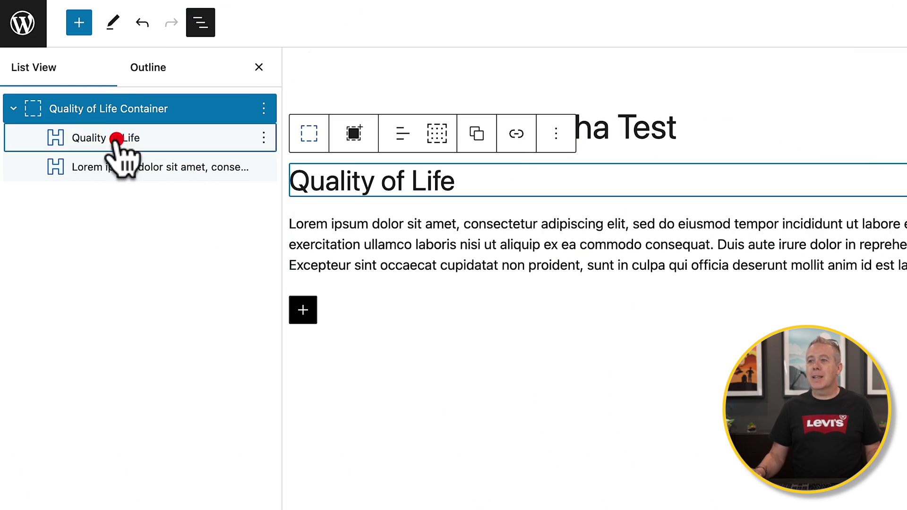
shift+click(117, 167)
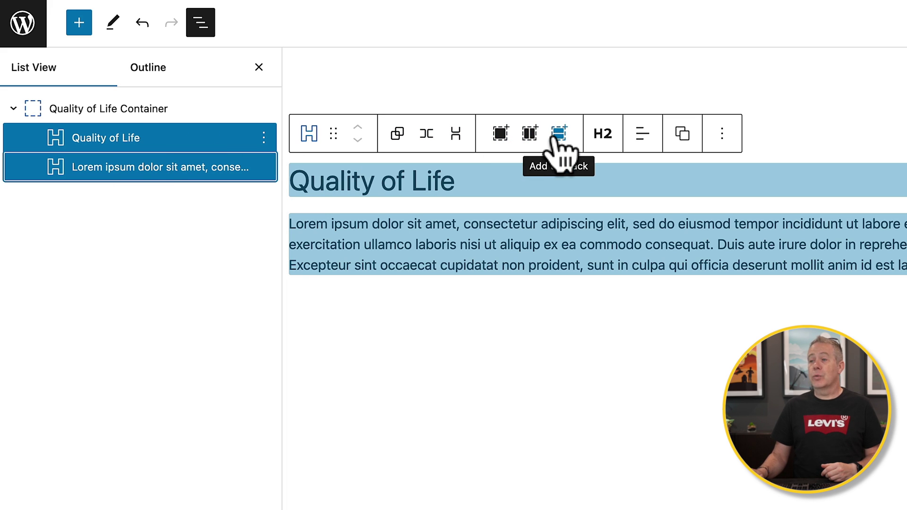
click(527, 133)
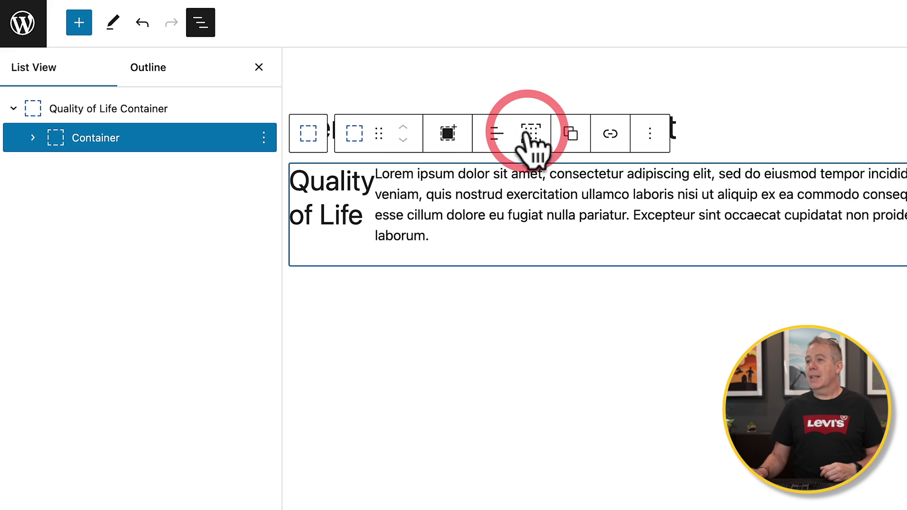
Check the nested container's two child blocks and set the nested container's flex direction to Column
click(31, 138)
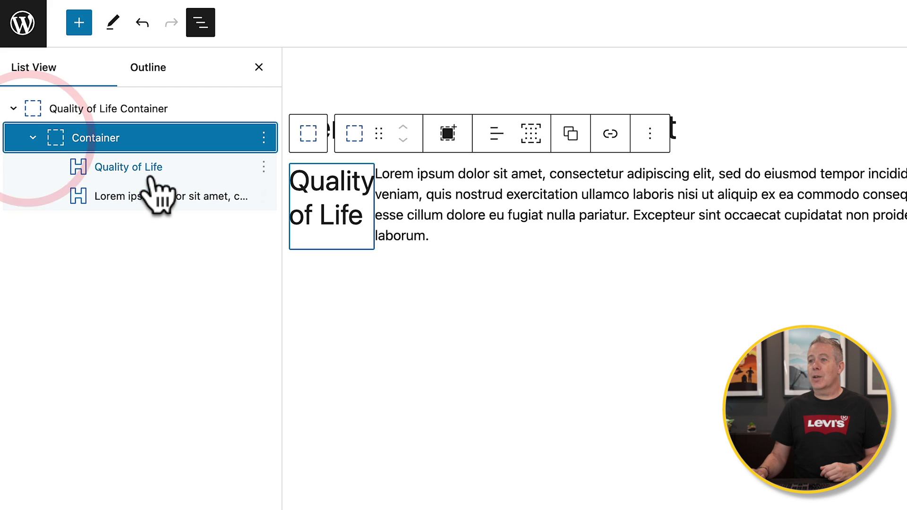
click(148, 137)
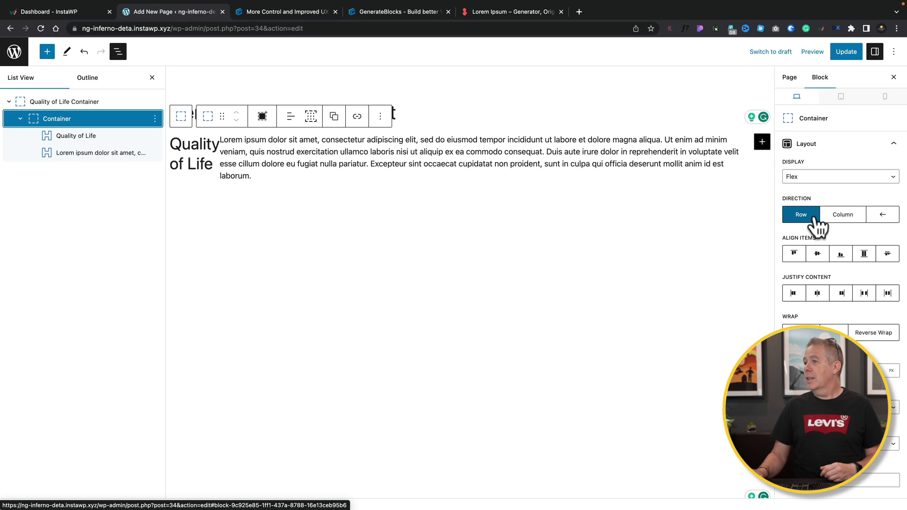
click(60, 136)
click(72, 153)
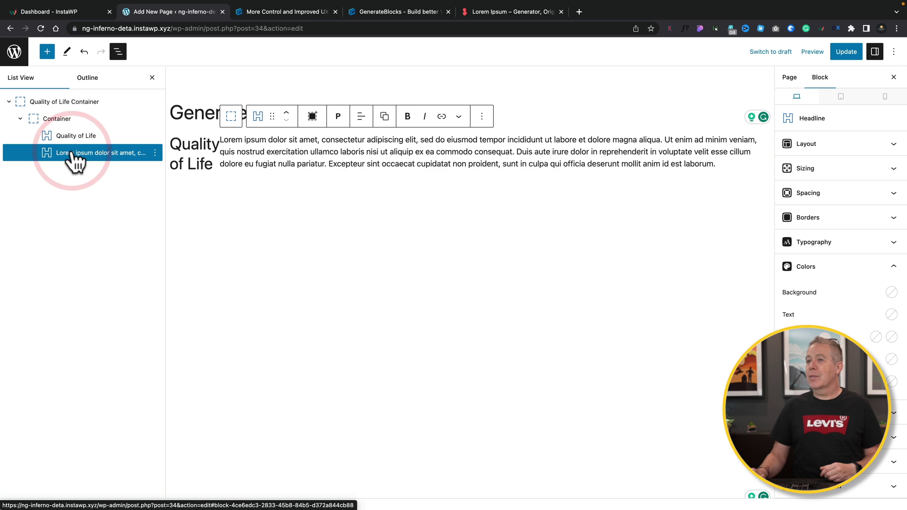
click(67, 124)
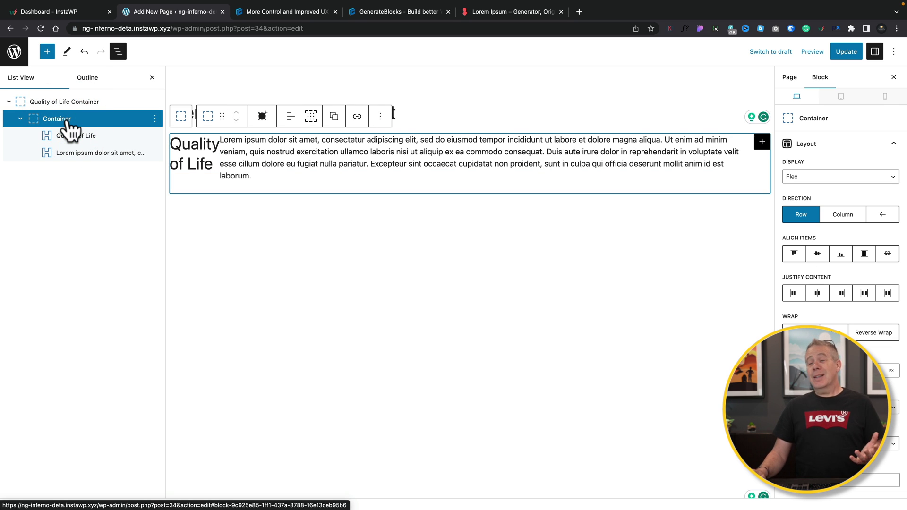
click(840, 222)
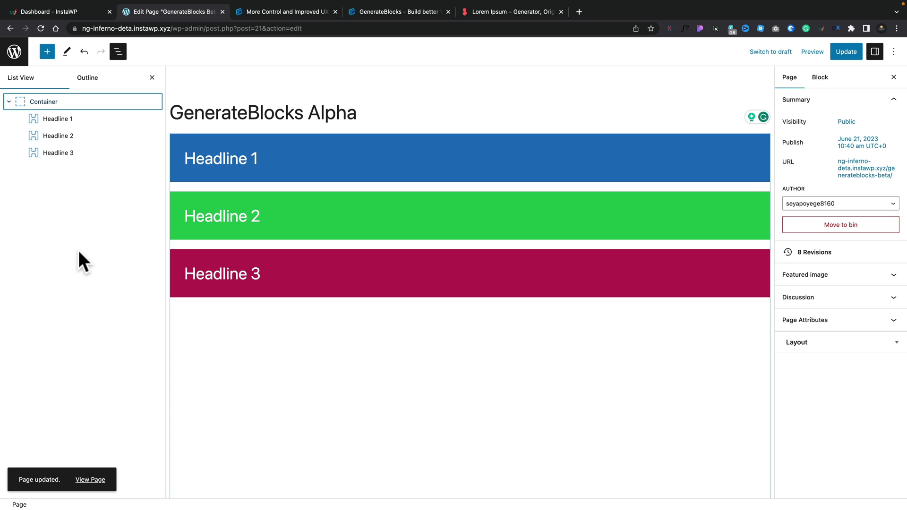
Compare the row and column flex layouts on the container with the three headlines, finishing with the column layout
click(55, 102)
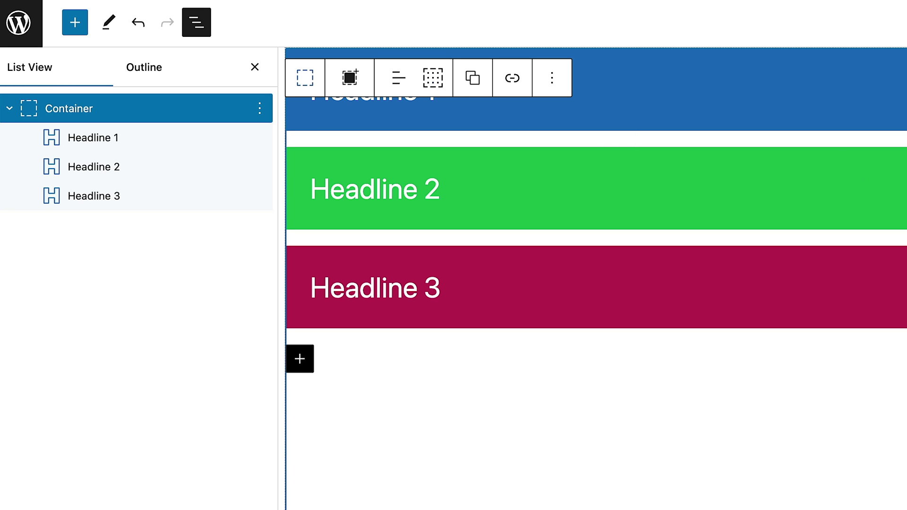
click(433, 77)
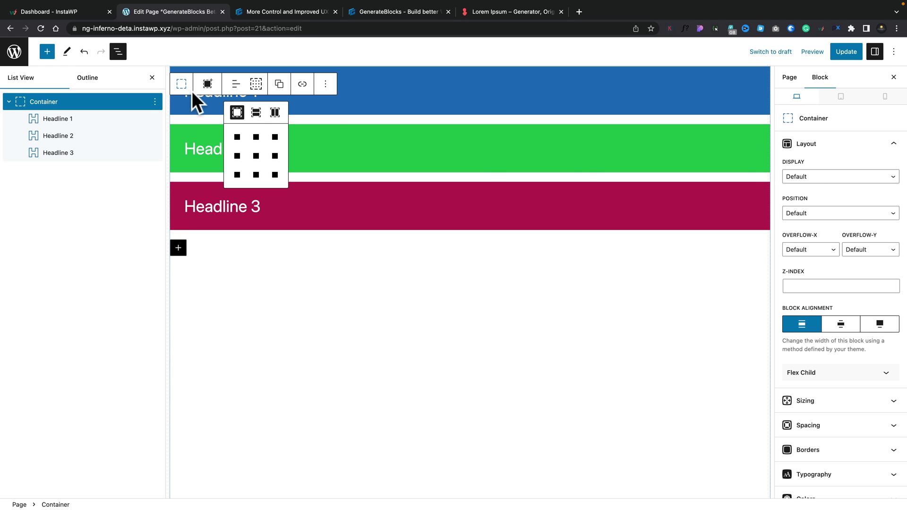
click(275, 113)
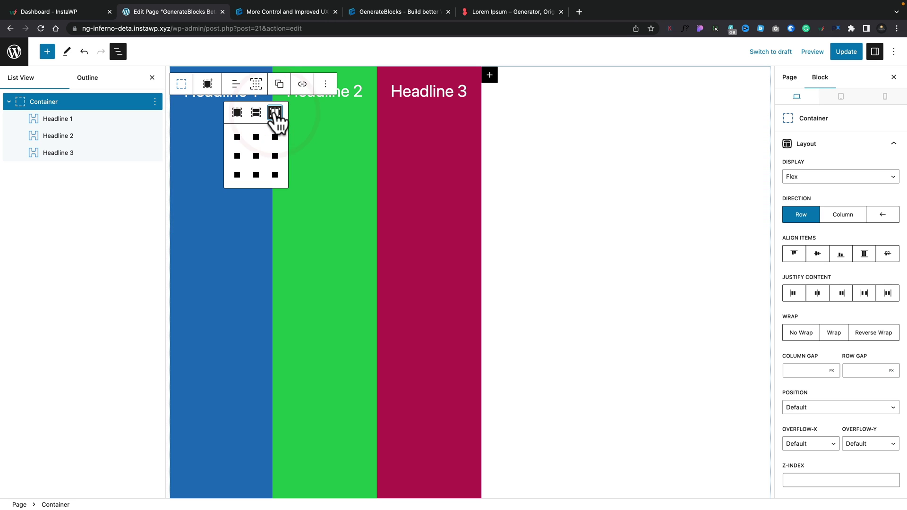
click(256, 113)
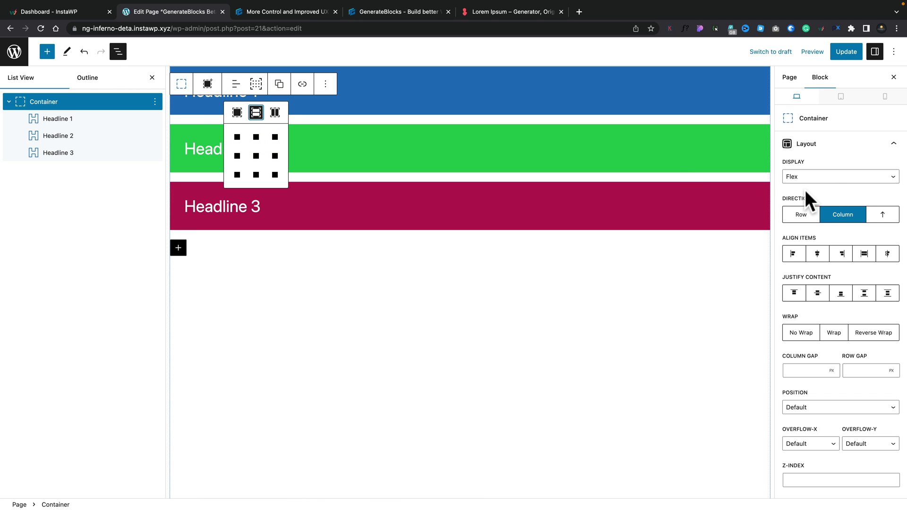
click(275, 113)
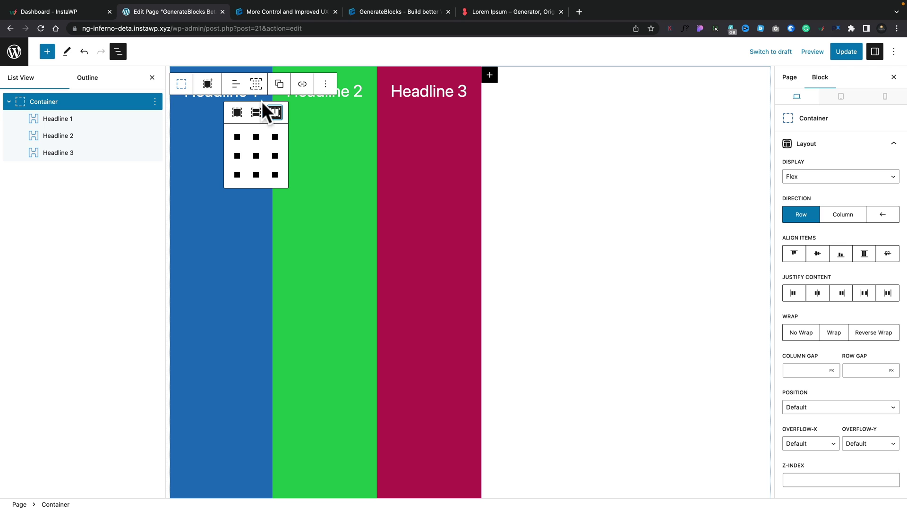
click(256, 116)
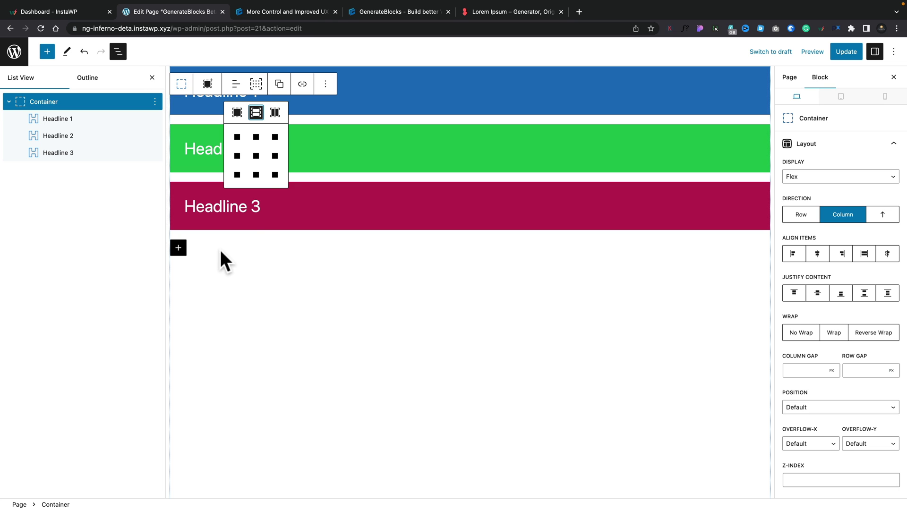
Try the centre and all four corner alignments for the stacked headlines in the container
click(275, 175)
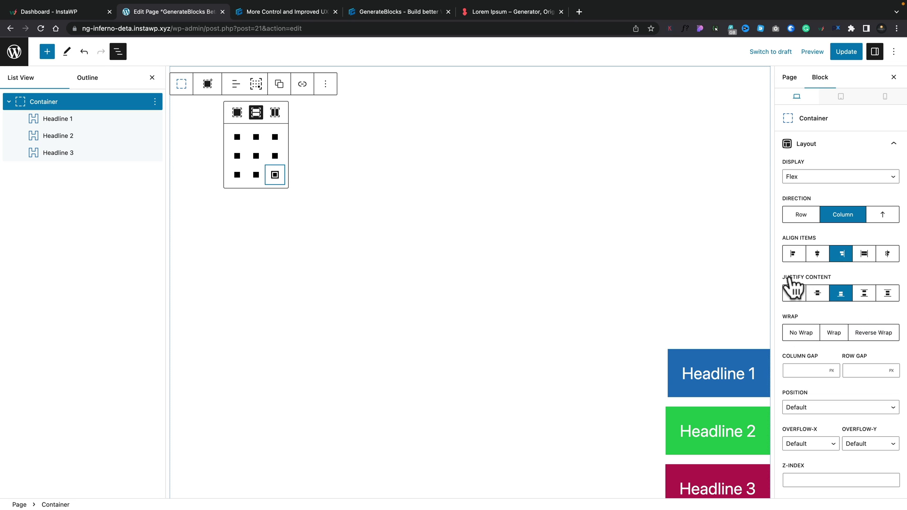
click(256, 156)
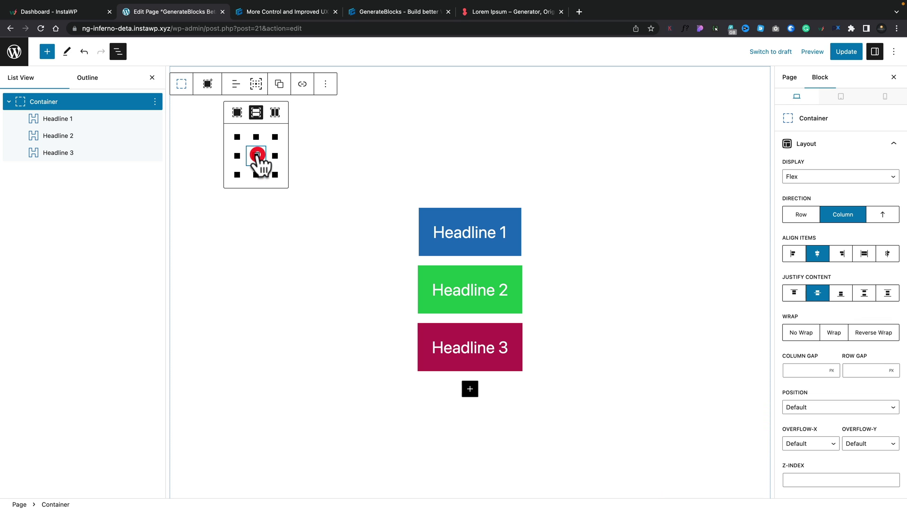
click(237, 137)
click(275, 137)
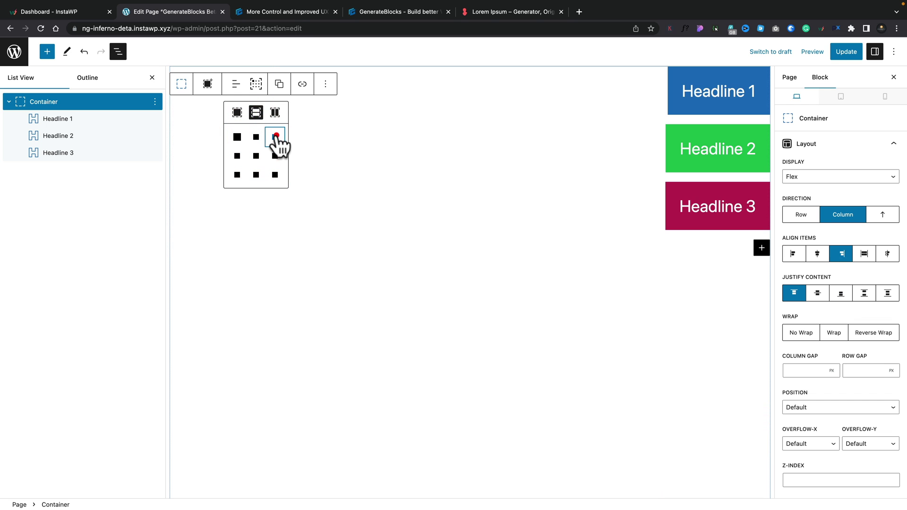
click(237, 175)
click(275, 175)
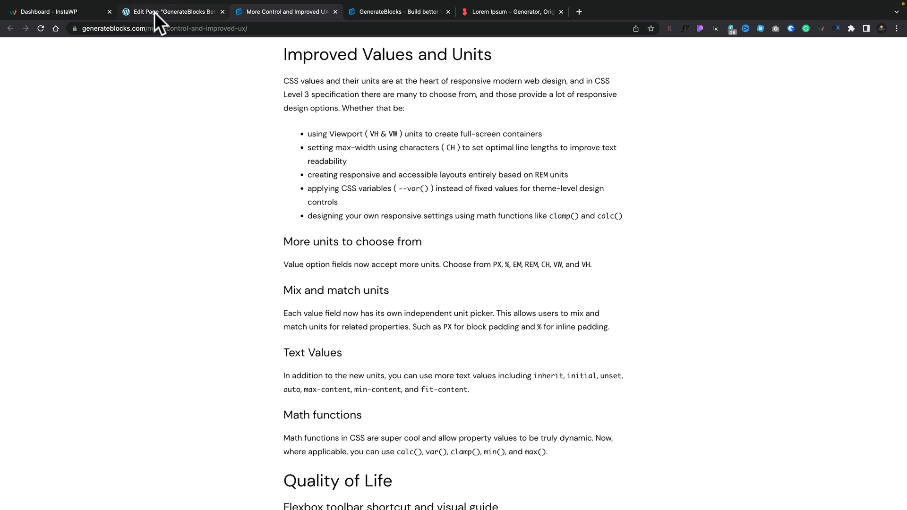
Return to the page editor and open the Sizing settings of the Headline 1 block
click(156, 12)
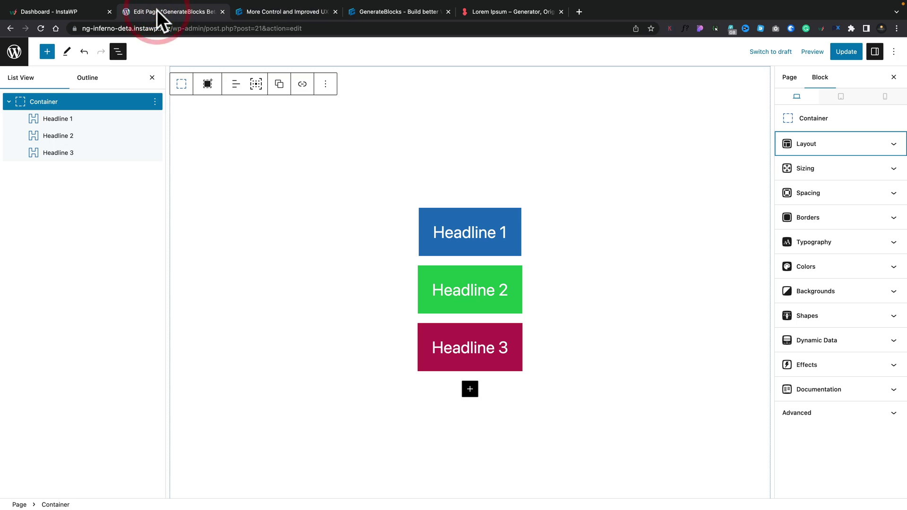
click(70, 124)
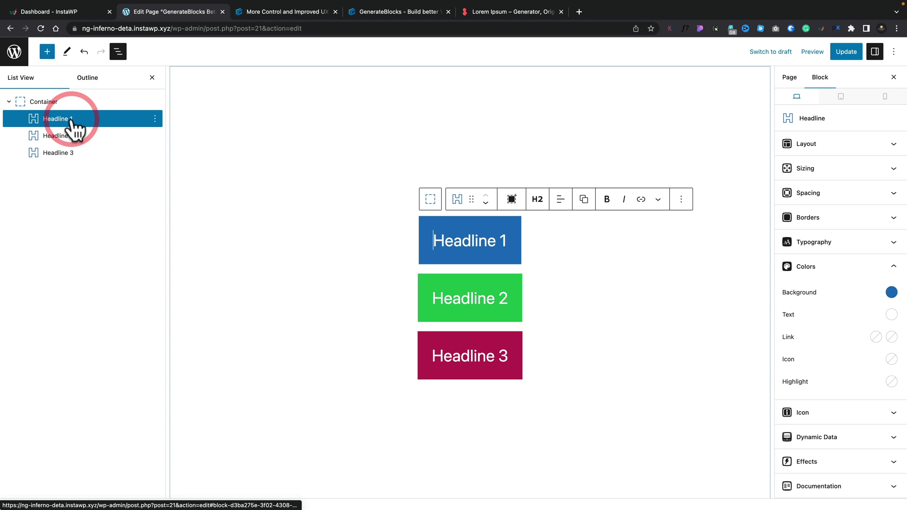
click(820, 266)
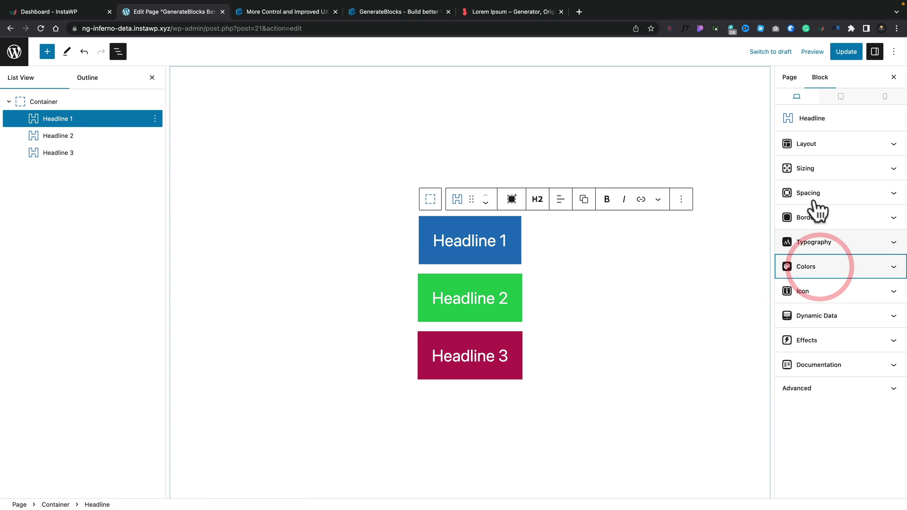
click(819, 168)
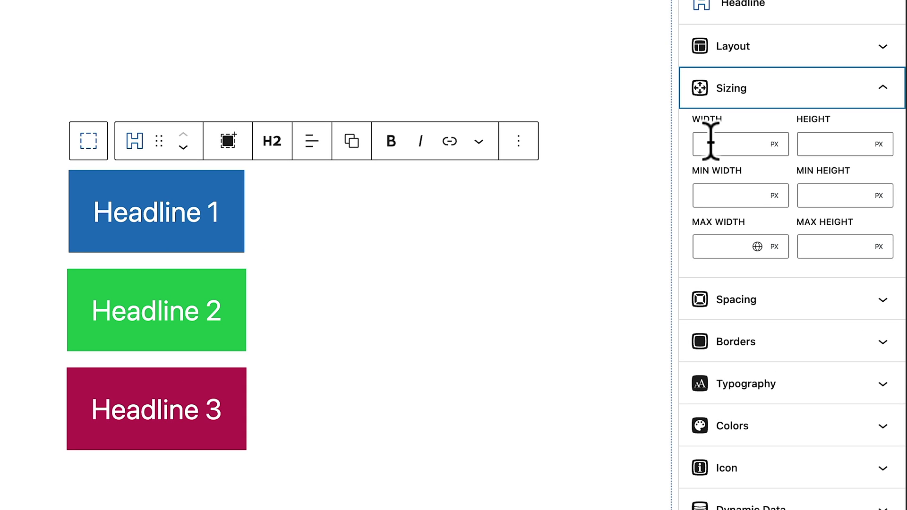
Check the available width units for Headline 1 and set its width to 50%
click(775, 144)
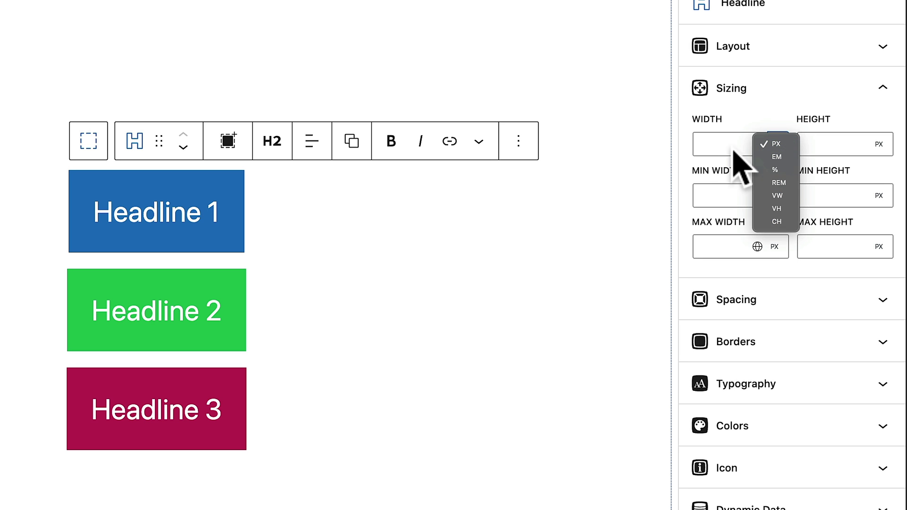
click(706, 143)
click(705, 142)
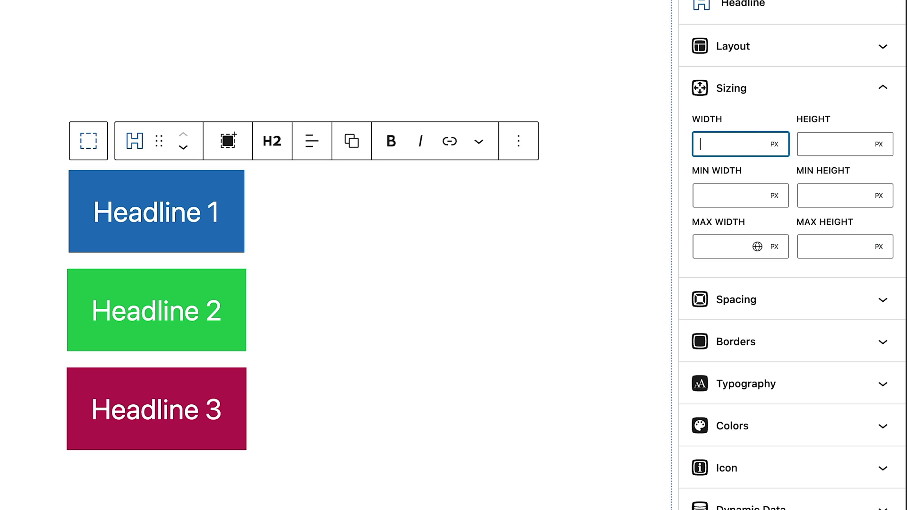
text(50)
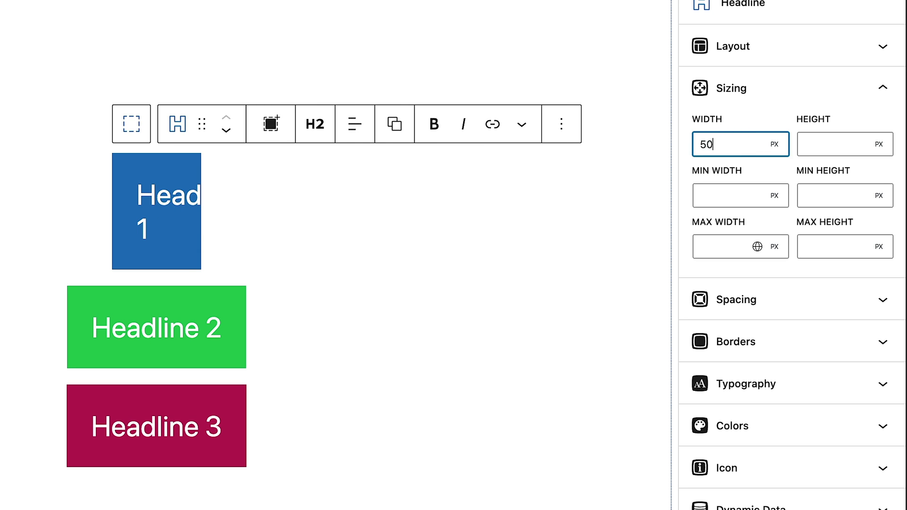
text(%)
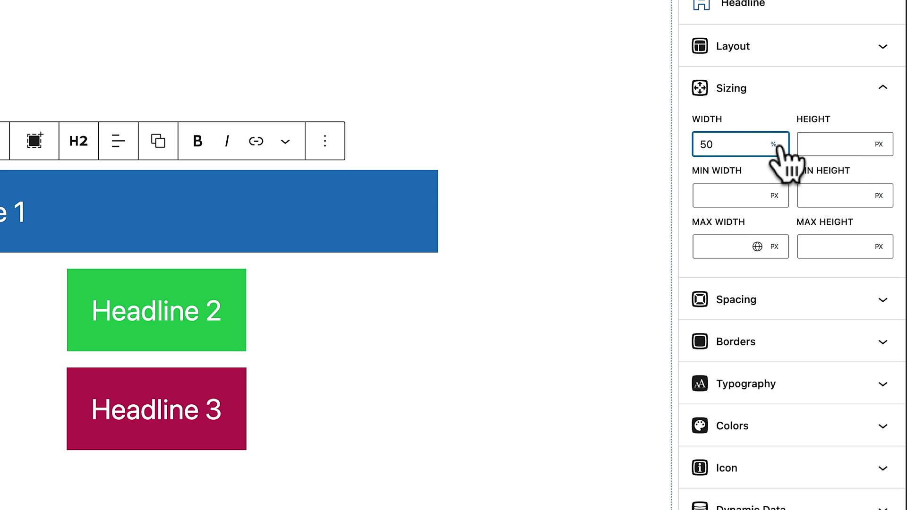
Change Headline 1's width unit to rem and clear the width value
click(733, 143)
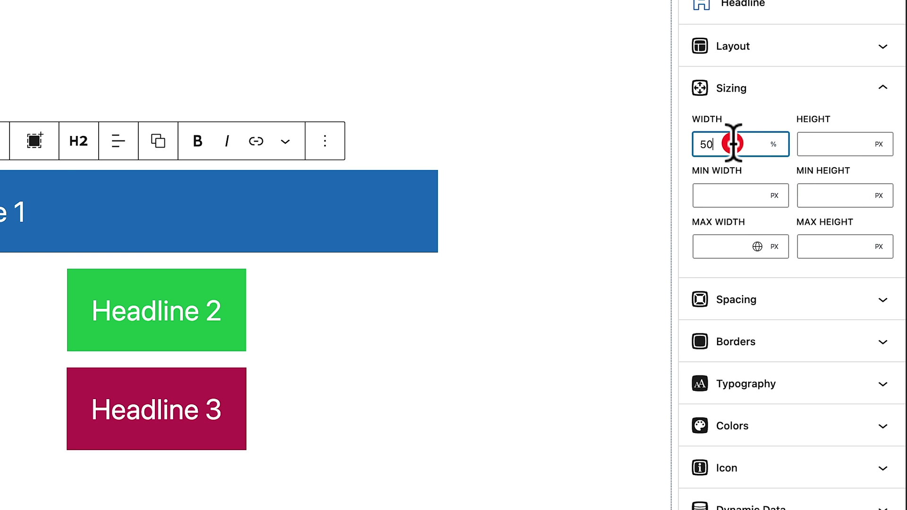
text(r)
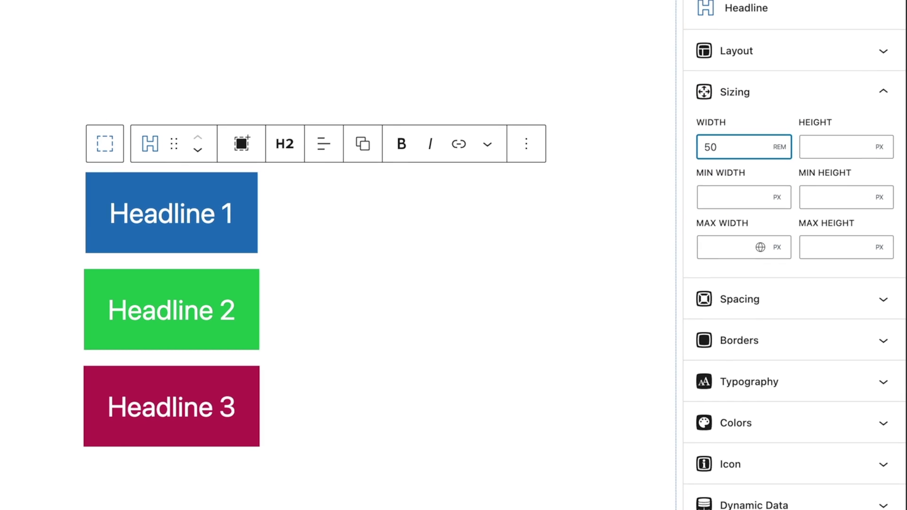
key(BackSpace)
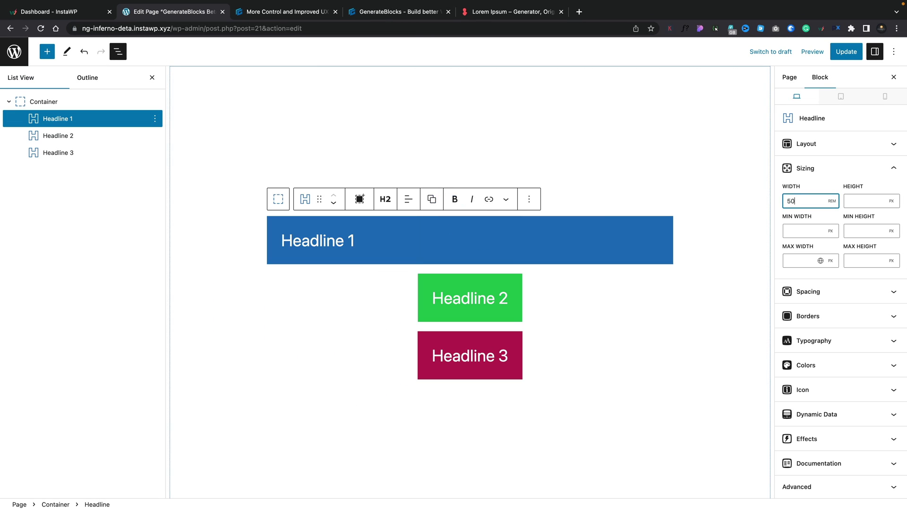
key(BackSpace)
key(BackSpace)
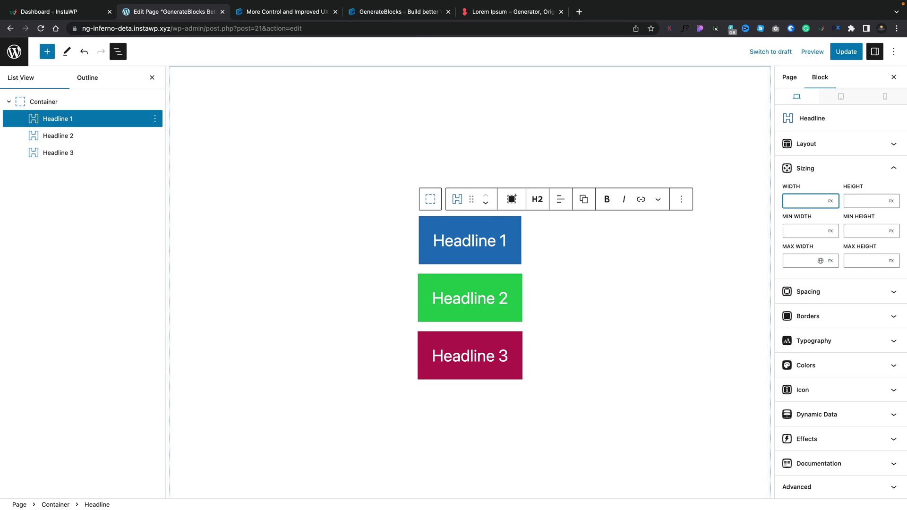
Try widths of 30 ch and 50 ch on Headline 1
text(30)
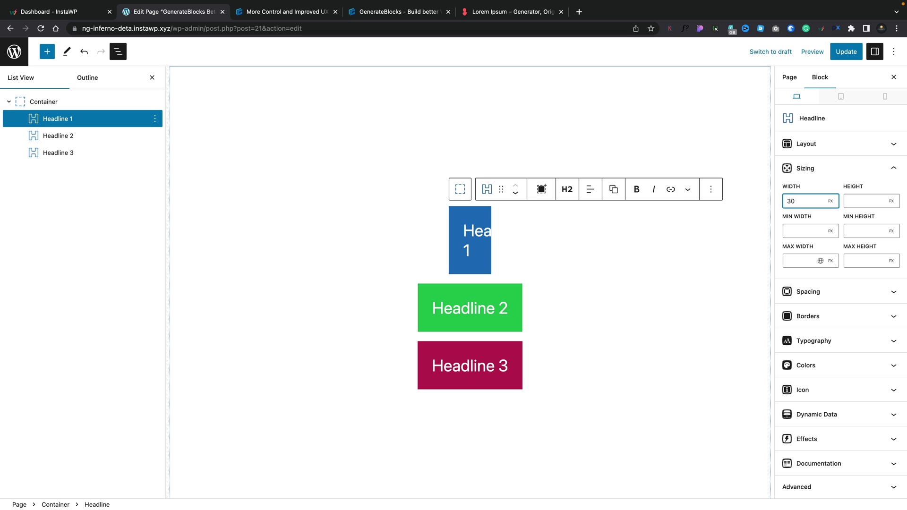
text(ch)
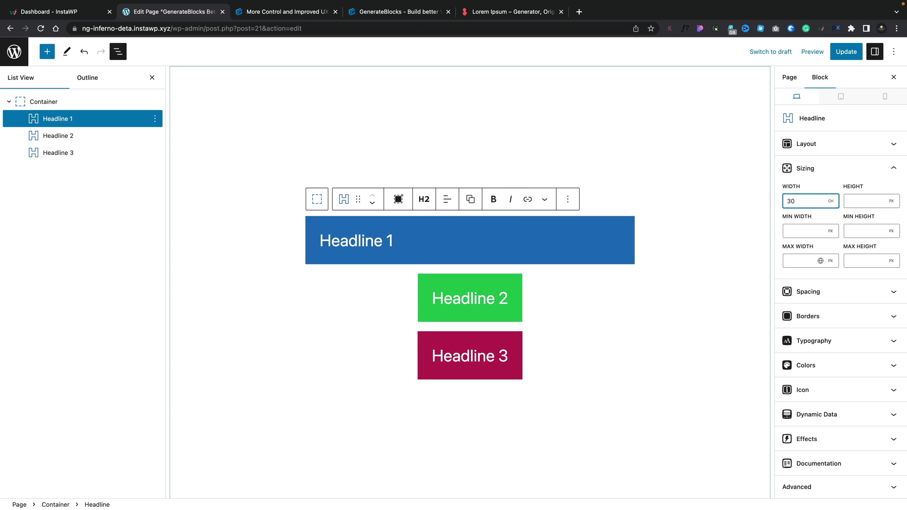
key(BackSpace)
key(BackSpace)
text(50)
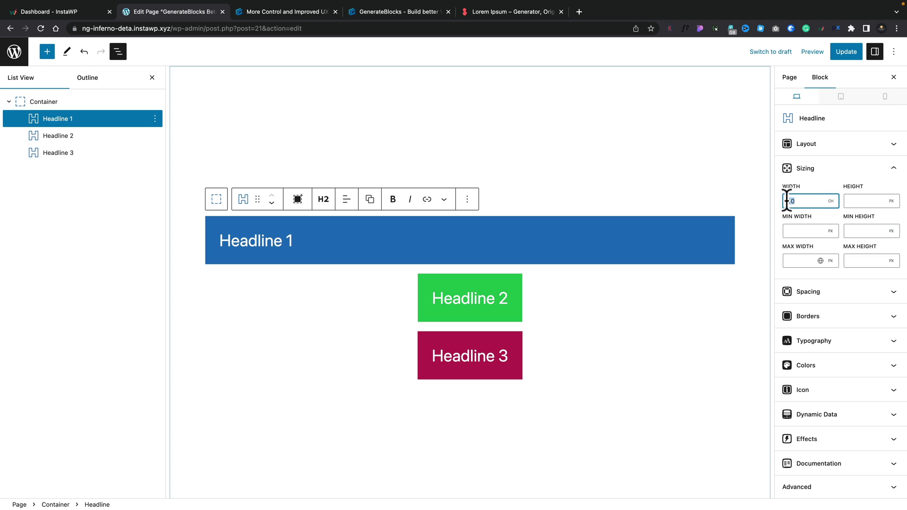
click(788, 201)
text(0)
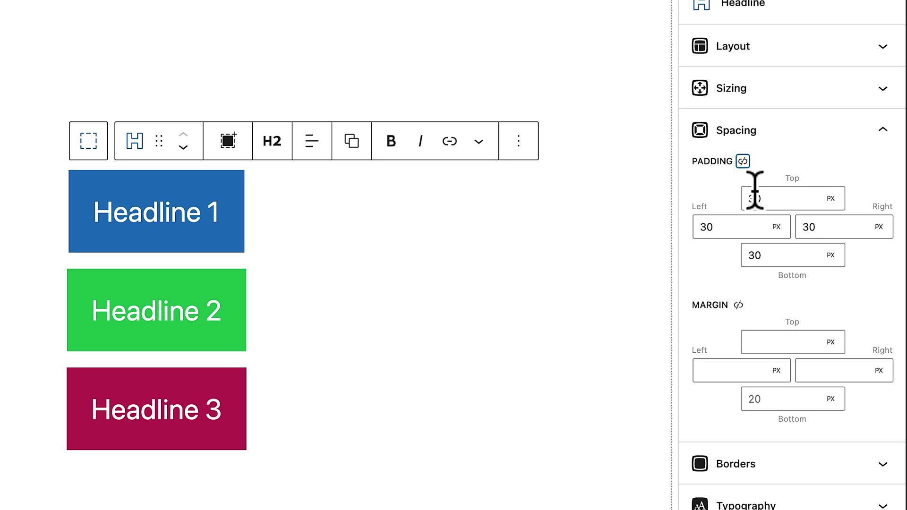
Set both the right and left padding of Headline 1 to 50 px
click(809, 227)
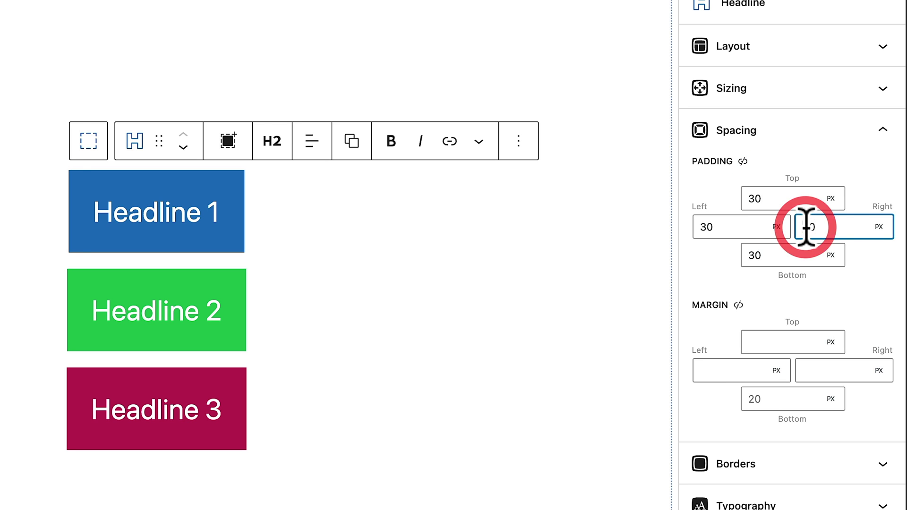
key(BackSpace)
text(5)
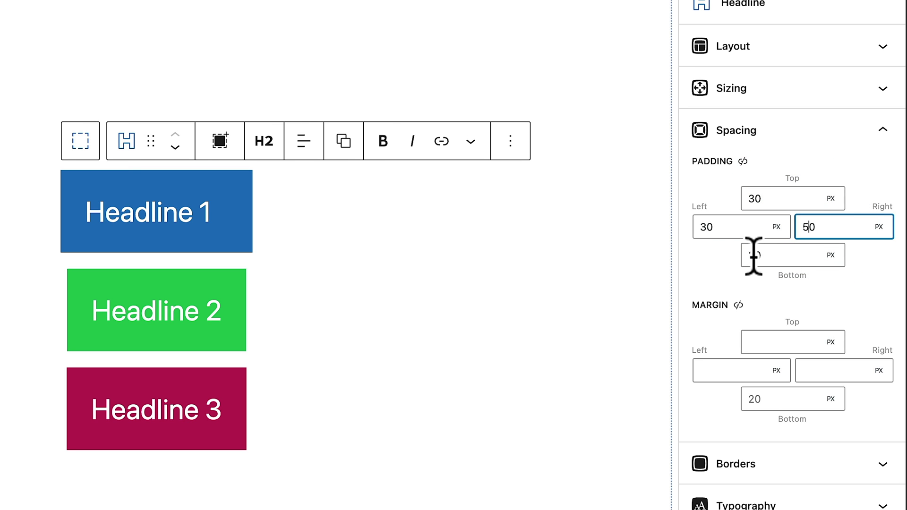
double_click(703, 226)
text(50)
Switch the unit of Headline 1's left padding to ch
click(699, 226)
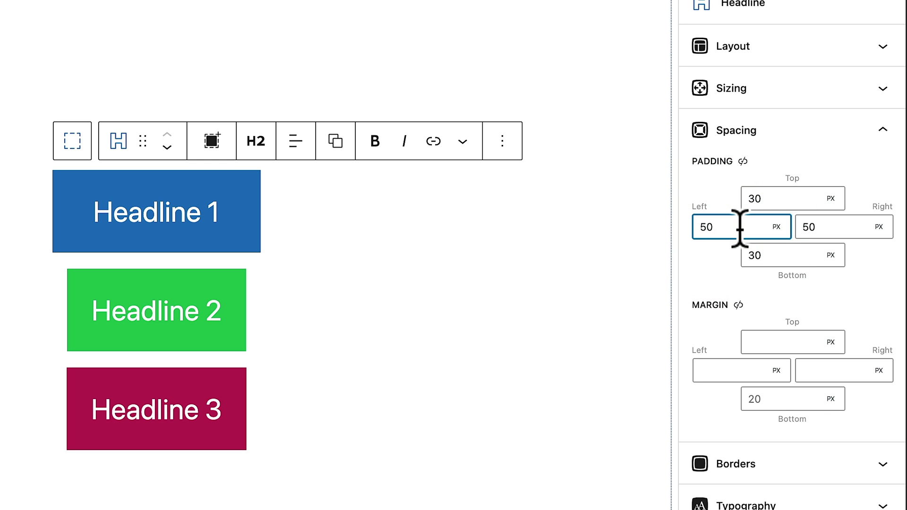
text(ch)
key(Return)
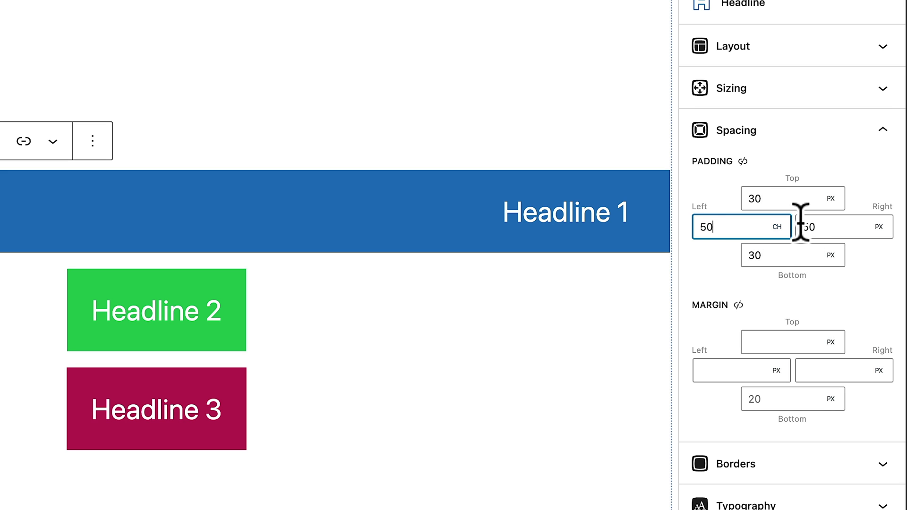
Link the padding of all sides of Headline 1 and set it to 20 px
click(695, 228)
click(743, 161)
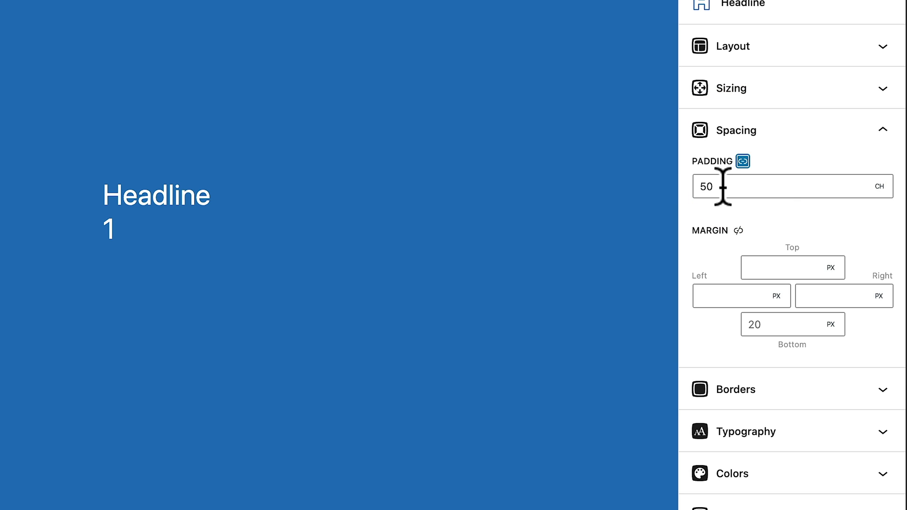
drag(723, 187, 700, 187)
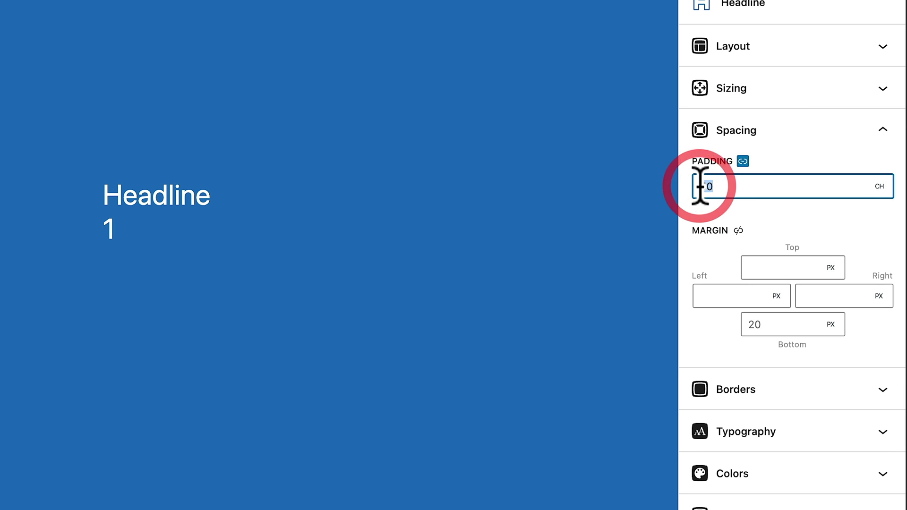
text(20)
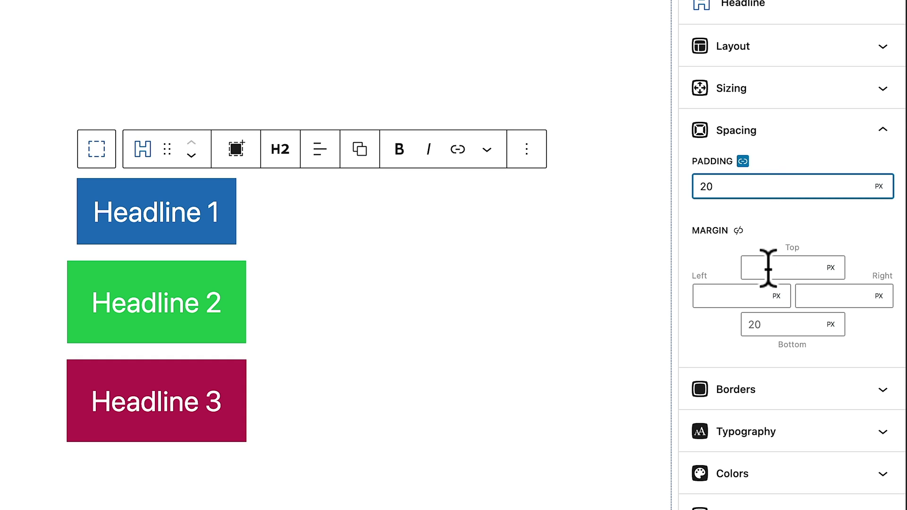
Set Headline 1's unlinked margins to 50 px on top, 20 ch on the left and 2 rem at the bottom
click(738, 231)
click(738, 231)
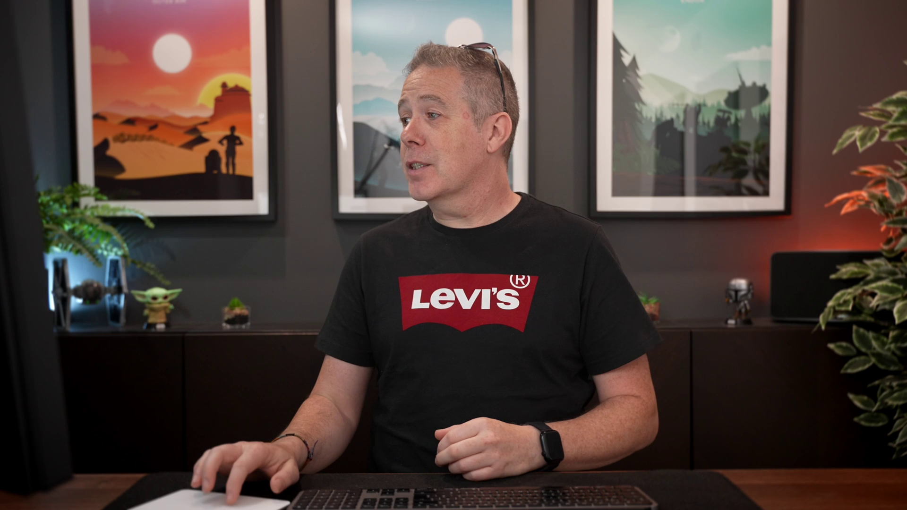
click(764, 267)
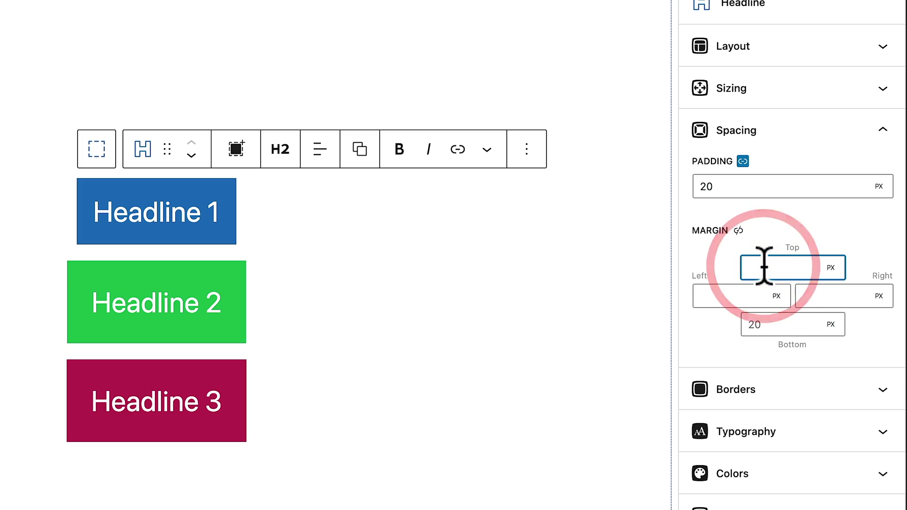
text(50)
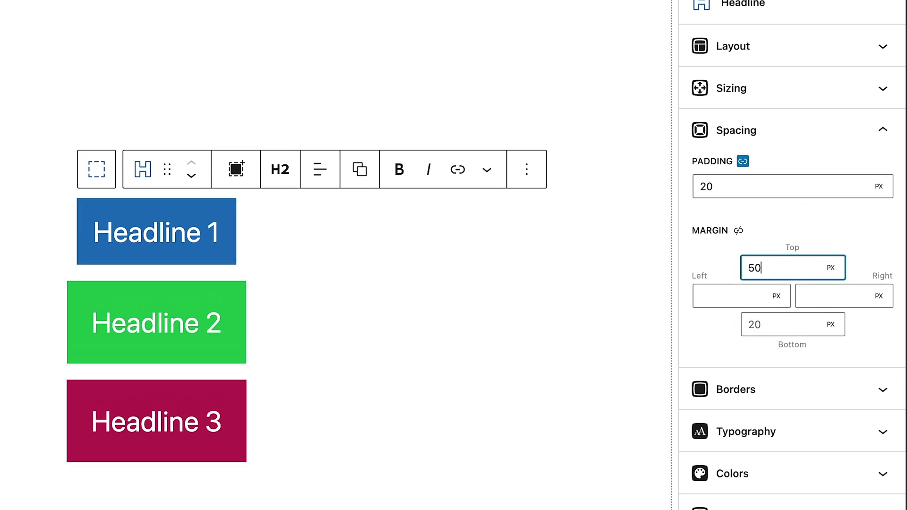
click(725, 293)
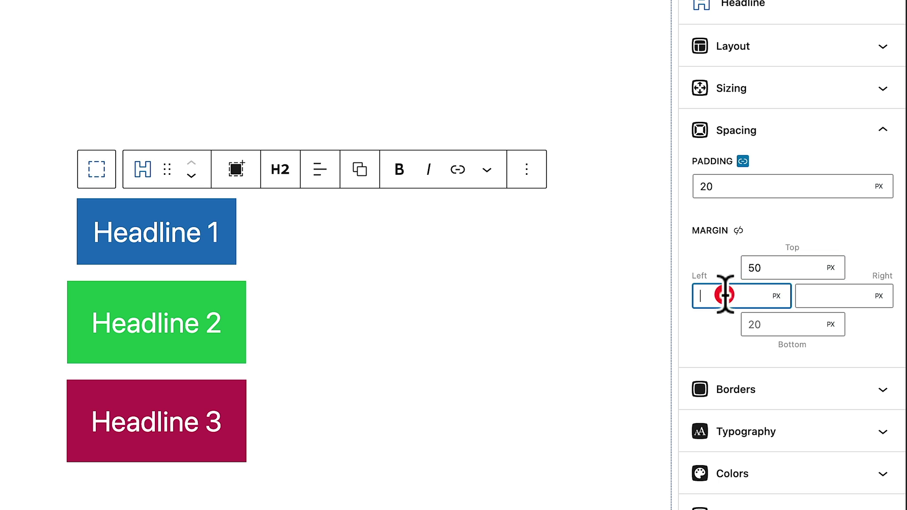
text(20ch)
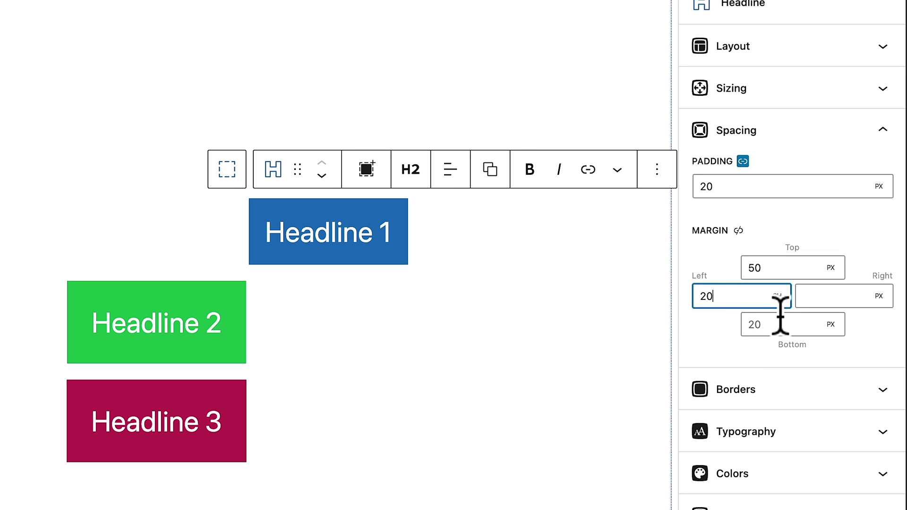
click(751, 325)
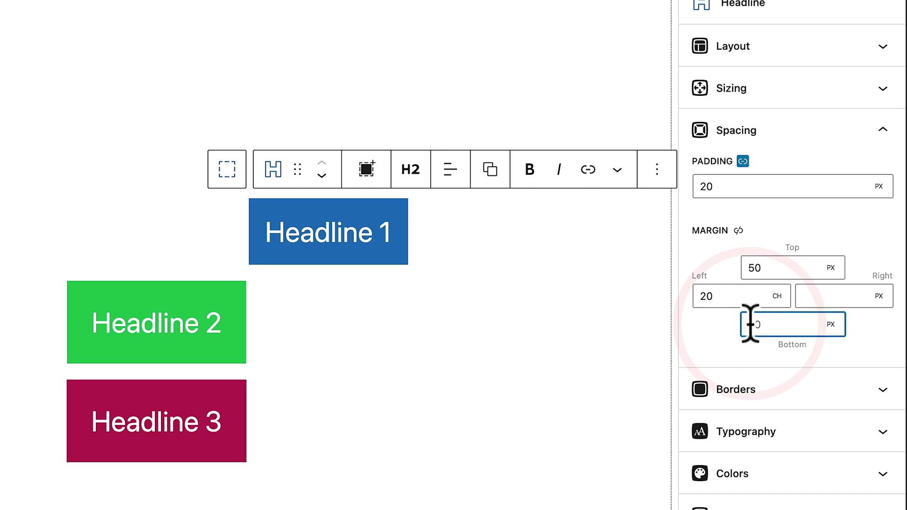
text(2rem)
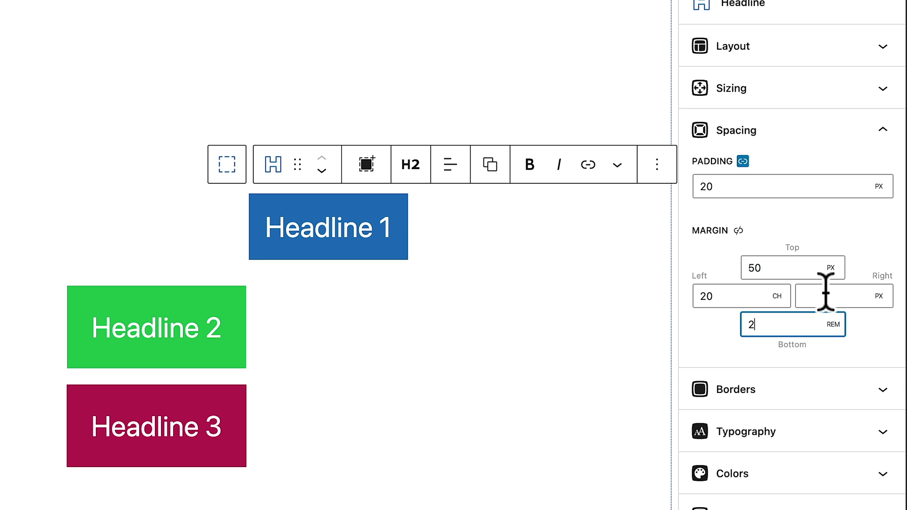
Link Headline 1's margins at 2 rem for all sides and check the available margin units
double_click(784, 259)
key(BackSpace)
click(738, 232)
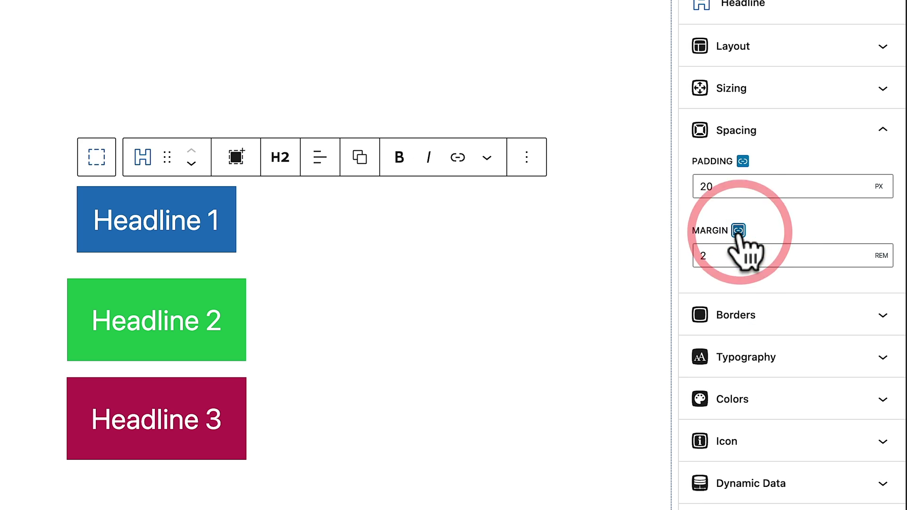
click(882, 256)
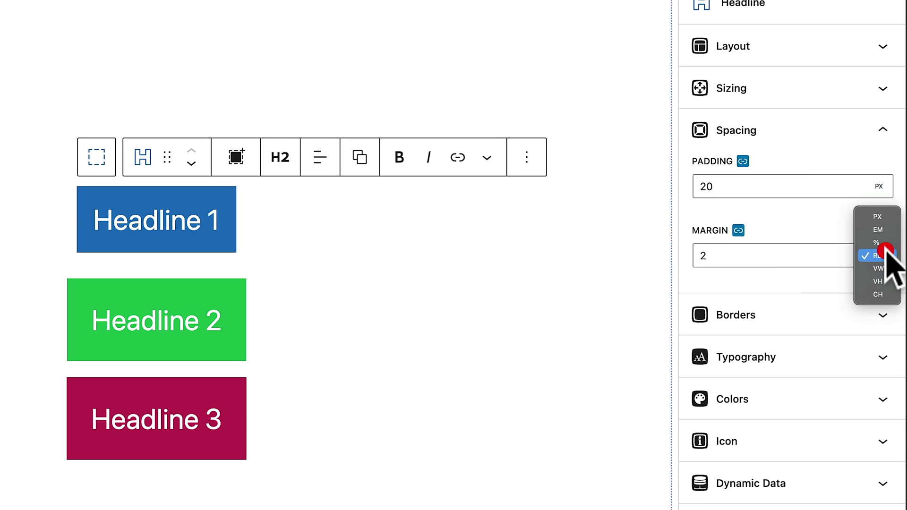
click(806, 255)
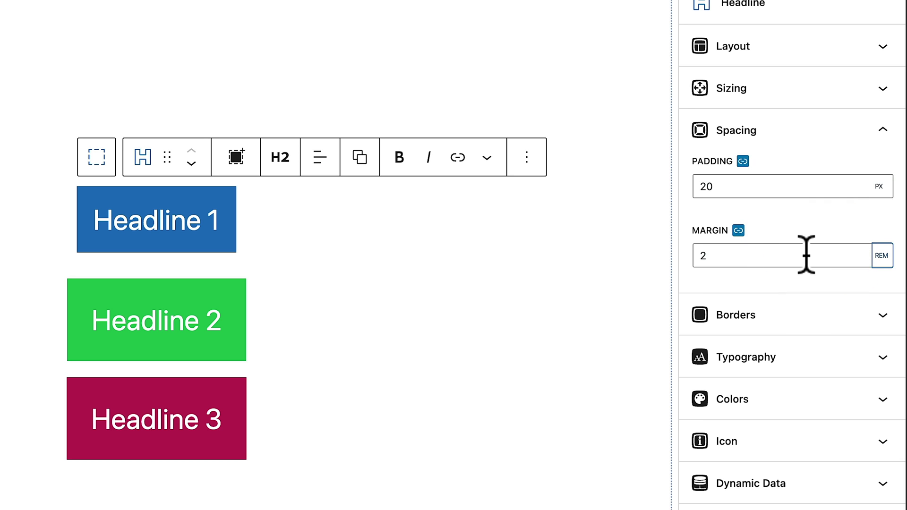